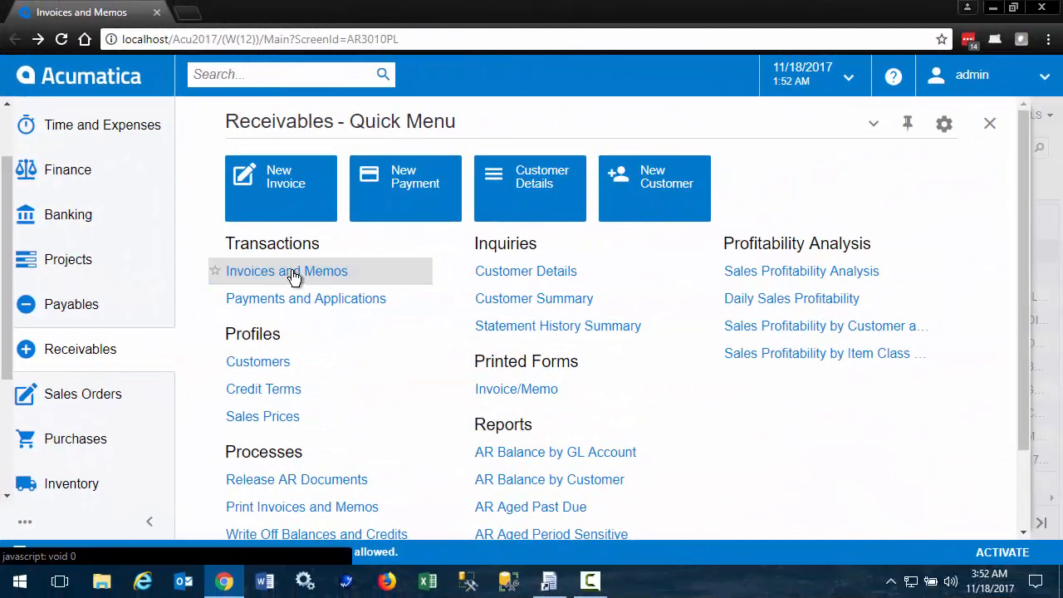
Open the latest USA Bartending School invoice from Invoices and Memos and view its printed Invoice/Memo form.
{"action": "left_click", "coordinate": [294, 276]}
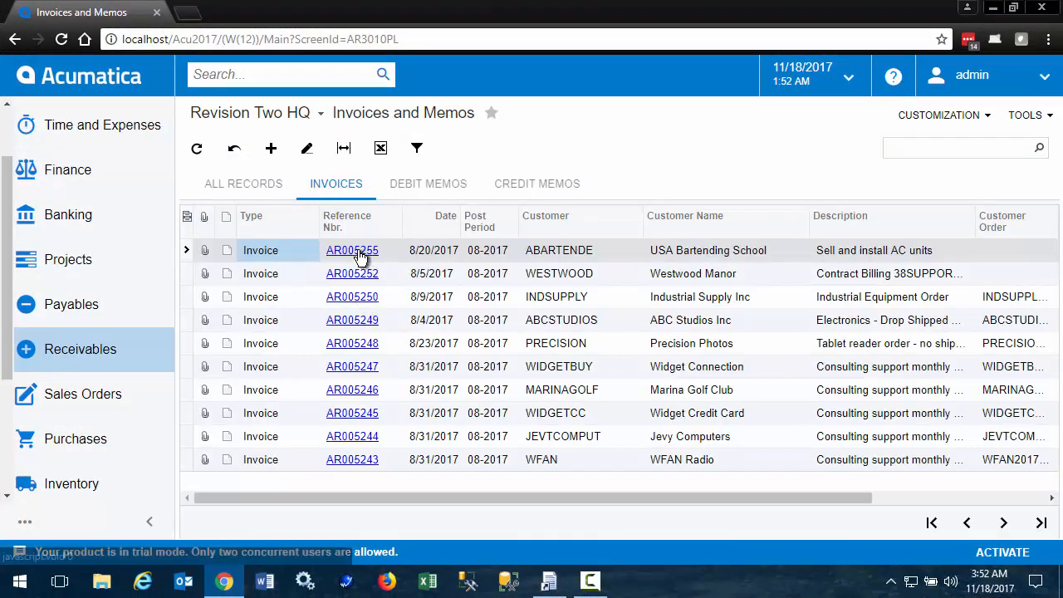
{"action": "left_click", "coordinate": [359, 252]}
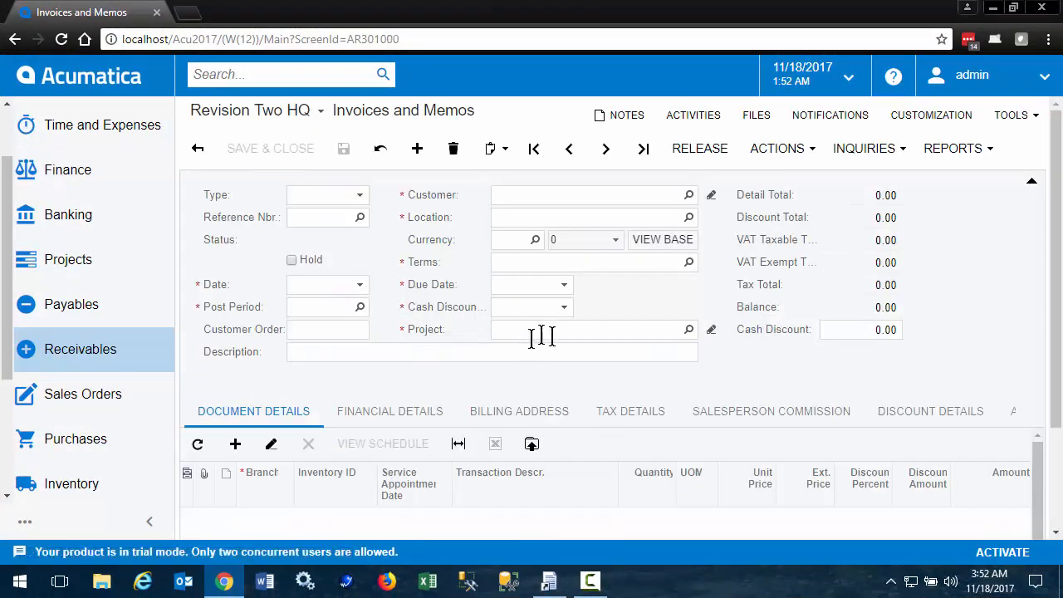
{"action": "left_click", "coordinate": [949, 148]}
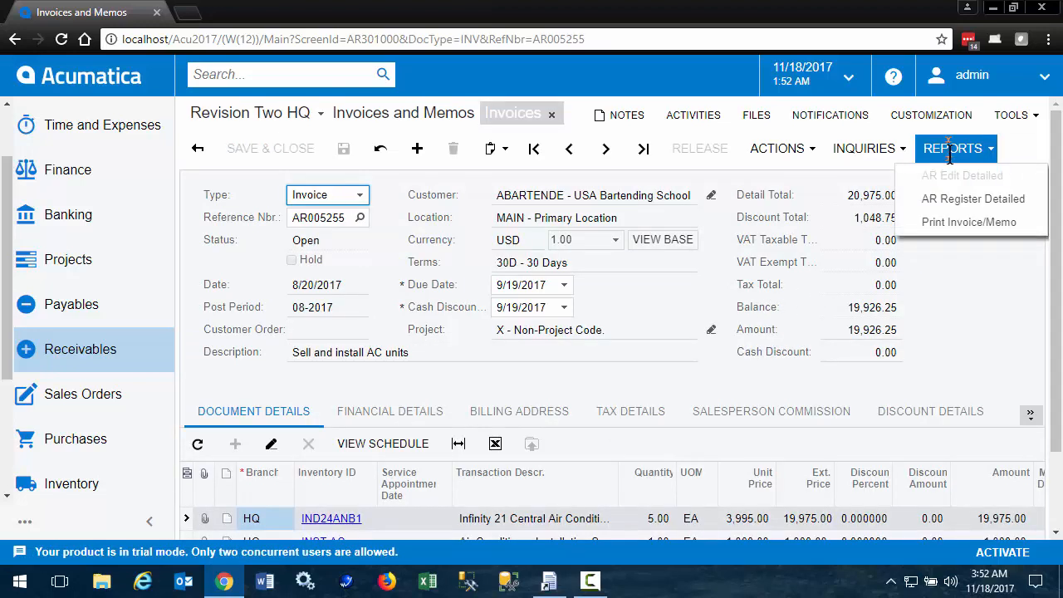
{"action": "left_click", "coordinate": [943, 226]}
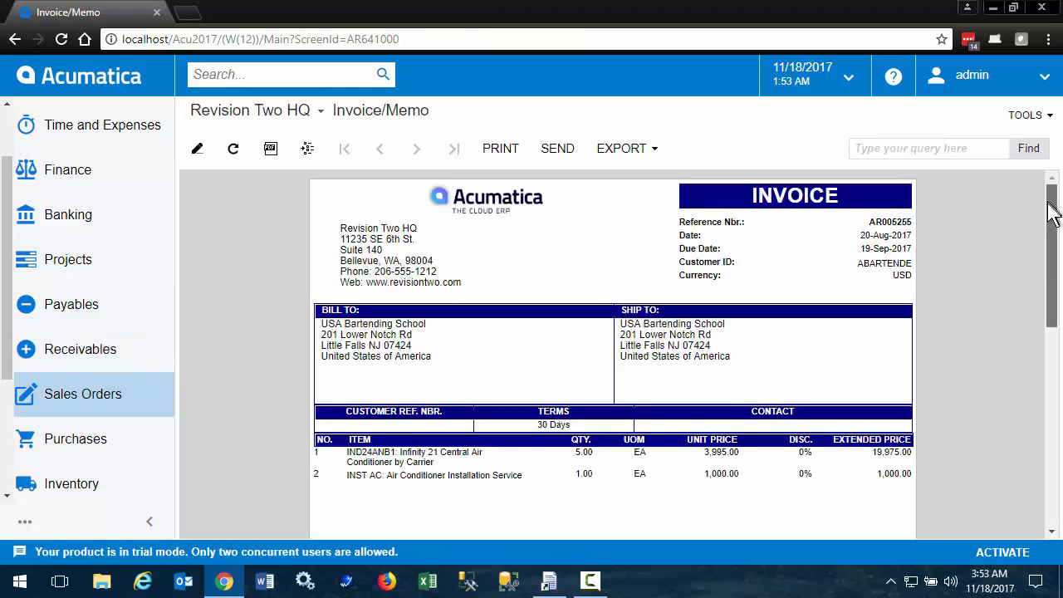
{"action": "left_click_drag", "start_coordinate": [1051, 213], "coordinate": [1048, 187]}
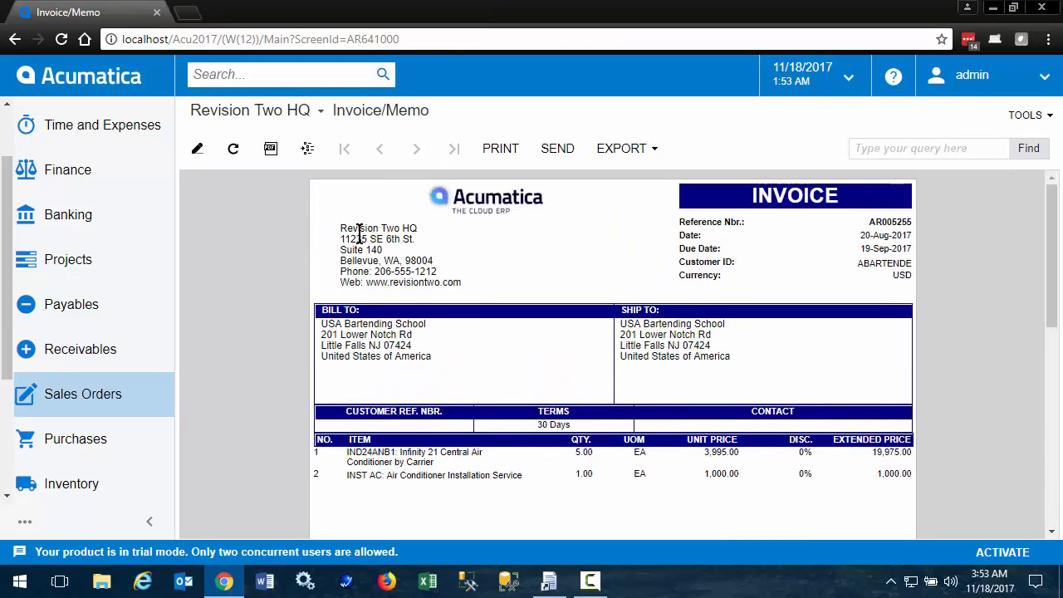
Check the Invoice/Memo report's versions, and open ar641000.rpx from the server for editing in Report Designer with the account password.
{"action": "left_click", "coordinate": [197, 154]}
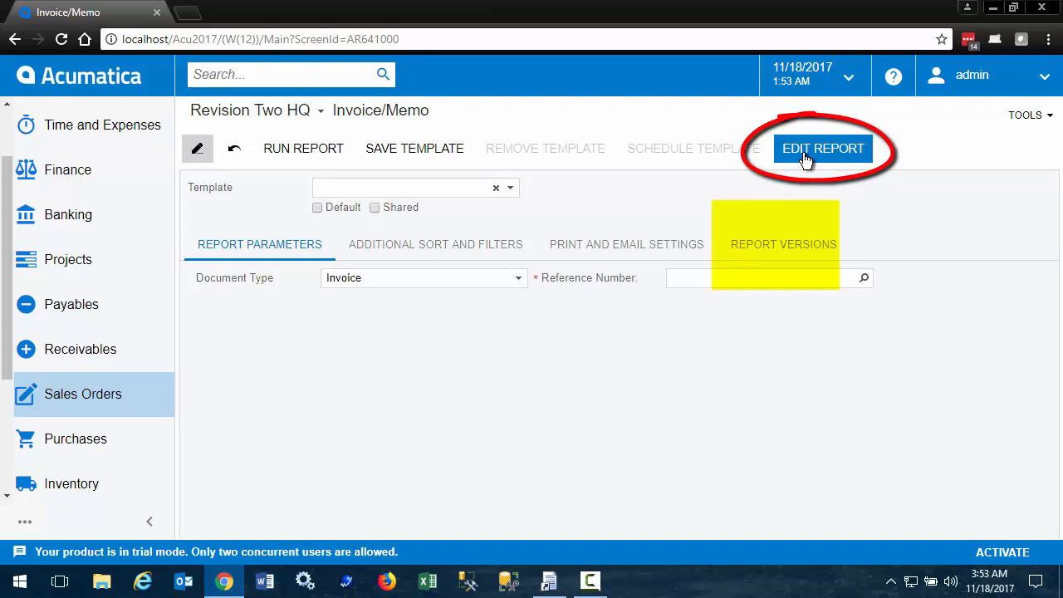
{"action": "left_click", "coordinate": [771, 248]}
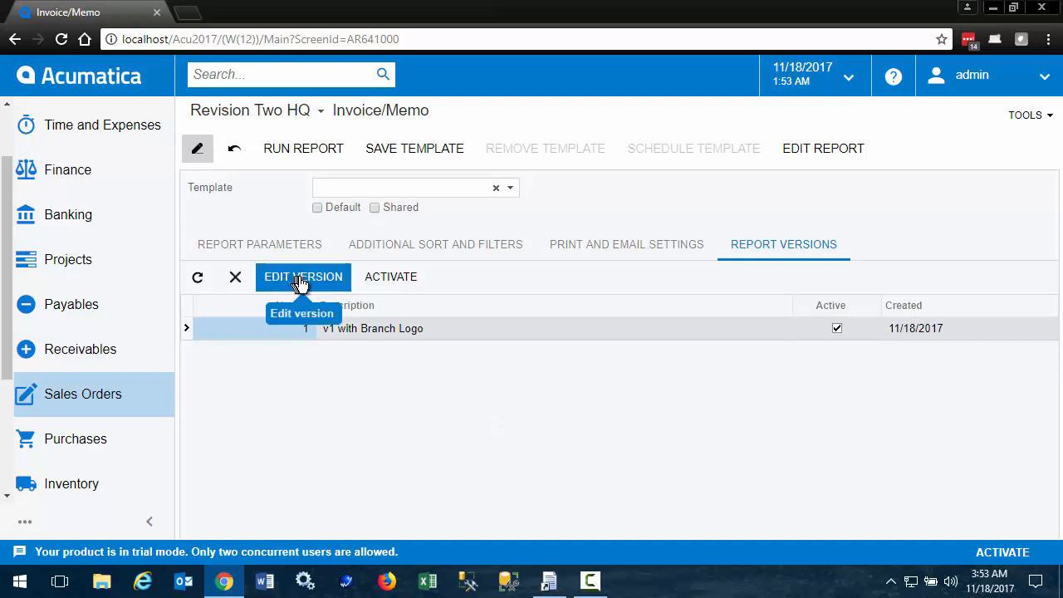
{"action": "left_click", "coordinate": [826, 154]}
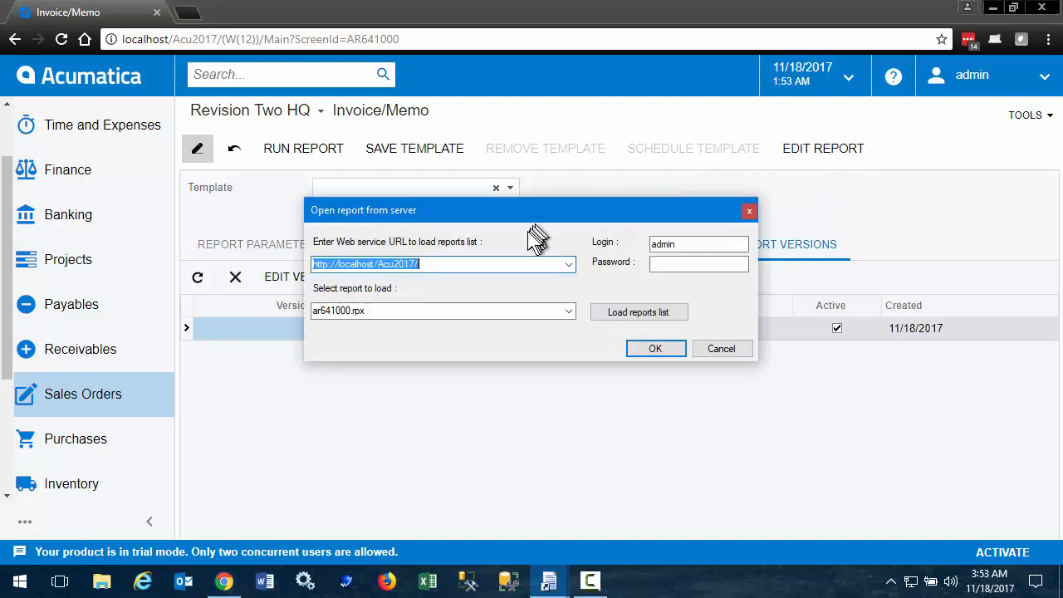
{"action": "left_click", "coordinate": [686, 264]}
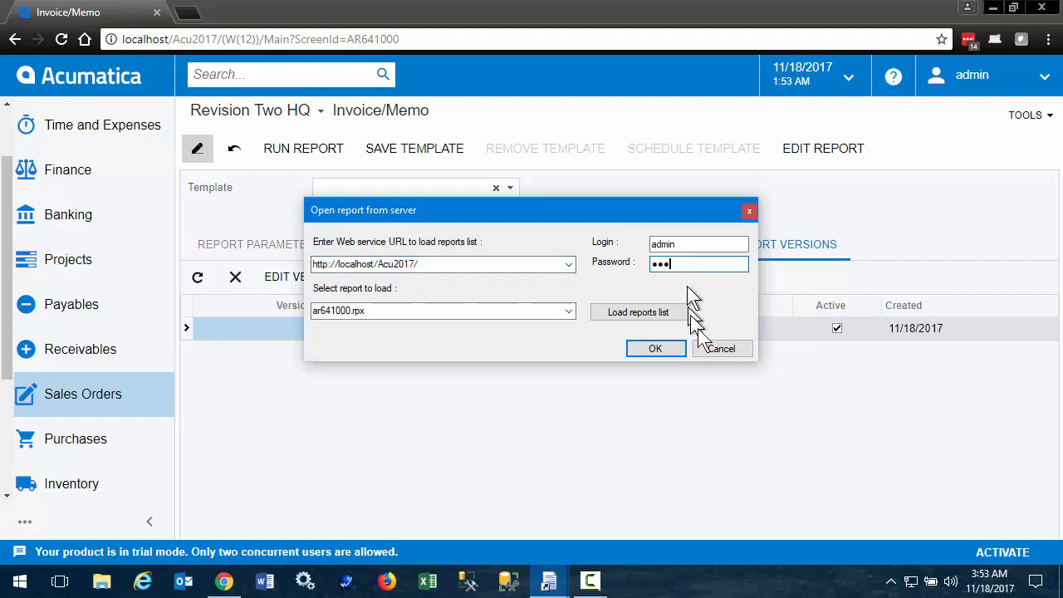
{"action": "left_click", "coordinate": [640, 349]}
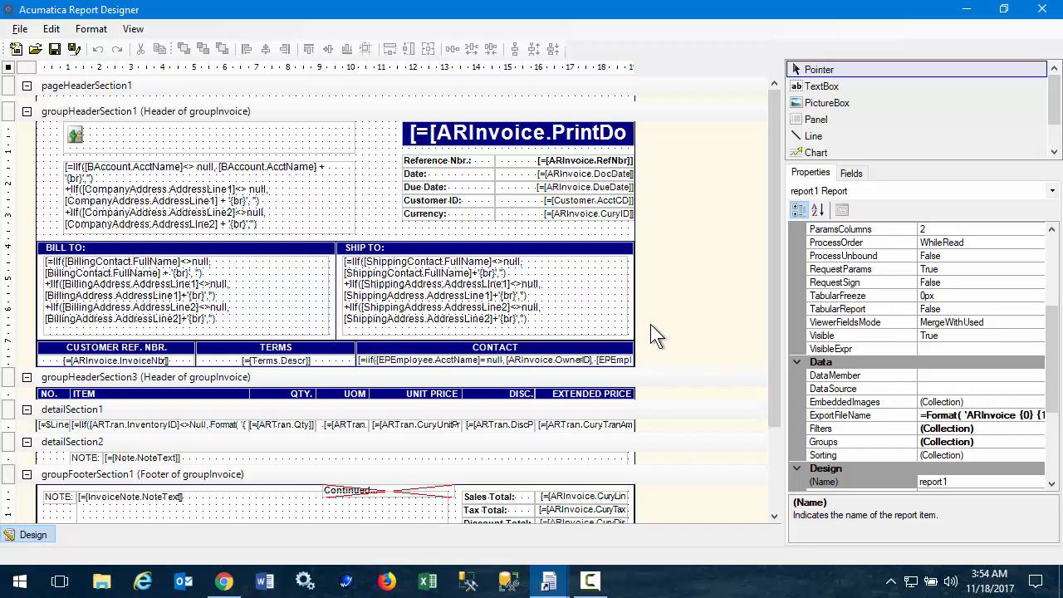
{"action": "left_click", "coordinate": [19, 30]}
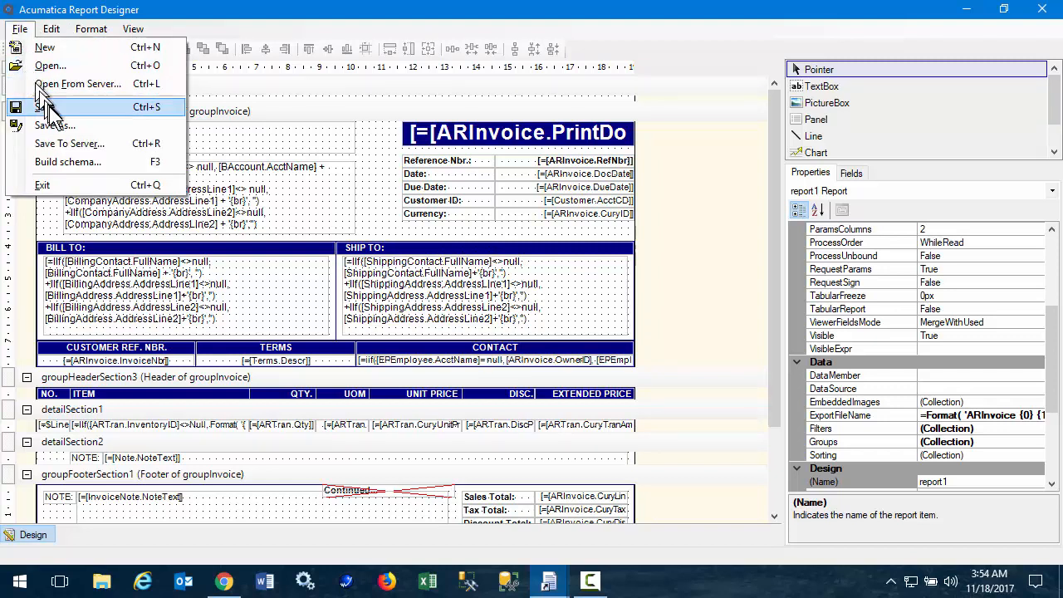
{"action": "left_click", "coordinate": [76, 142]}
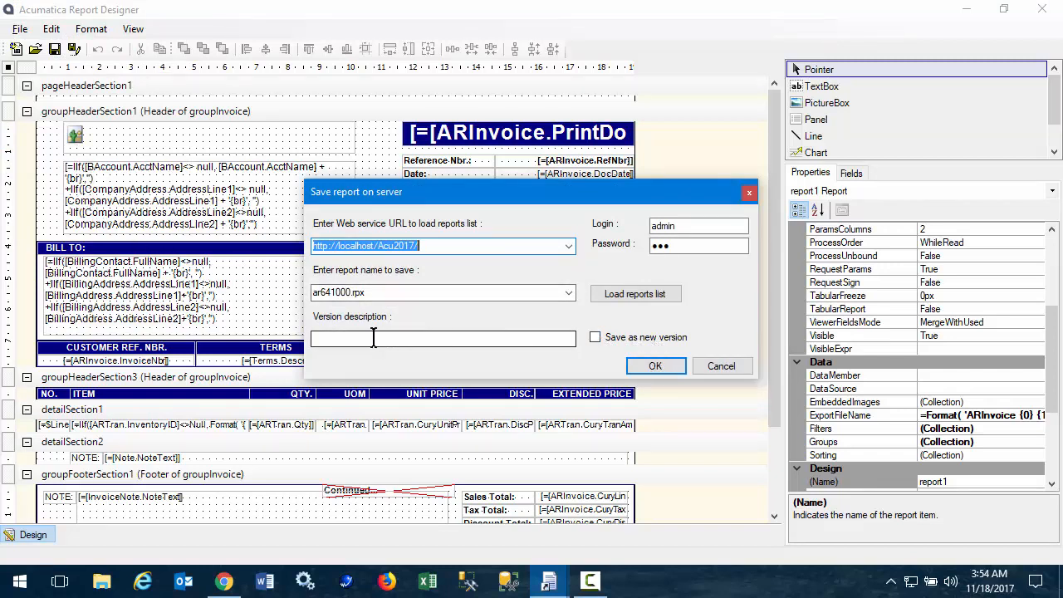
{"action": "left_click", "coordinate": [721, 366]}
{"action": "left_click", "coordinate": [966, 9]}
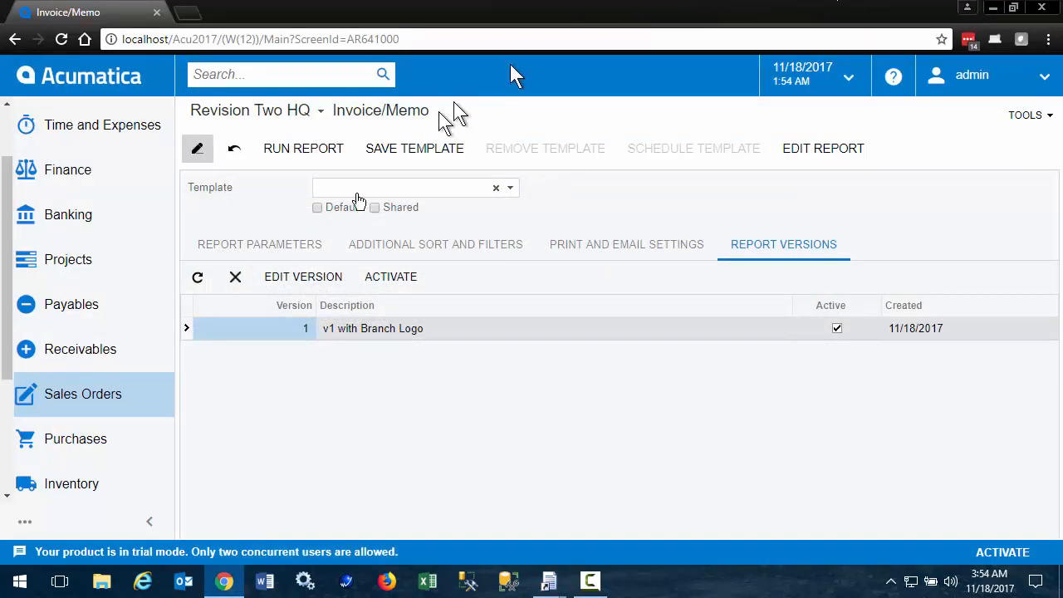
Switch to the Report Designer window with the remittance instructions and save ar641000.rpx to the server as new version "v2 with Remittance".
{"action": "mouse_move", "coordinate": [547, 578]}
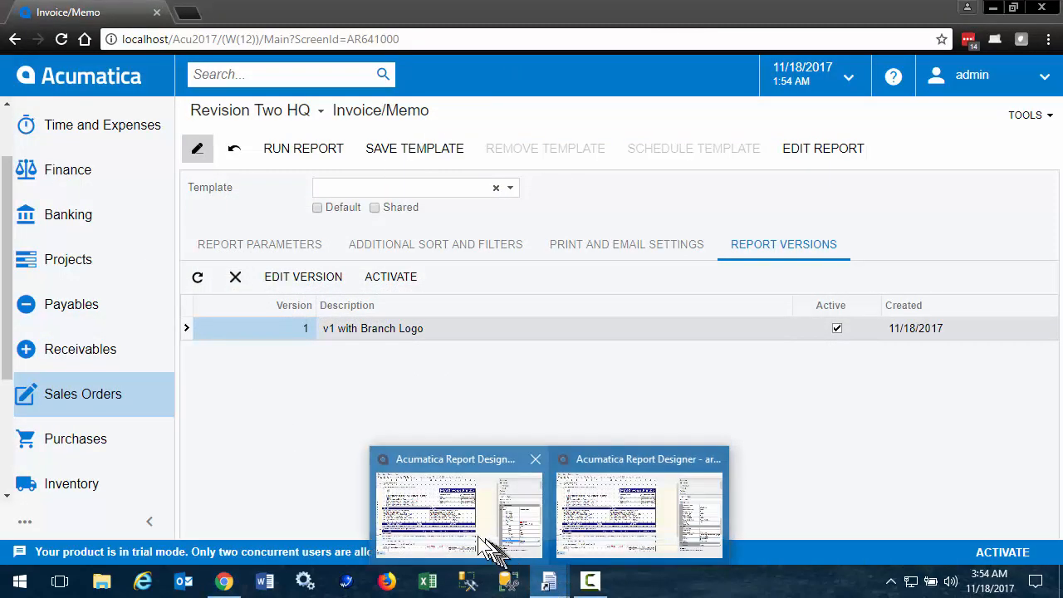
{"action": "left_click", "coordinate": [482, 538]}
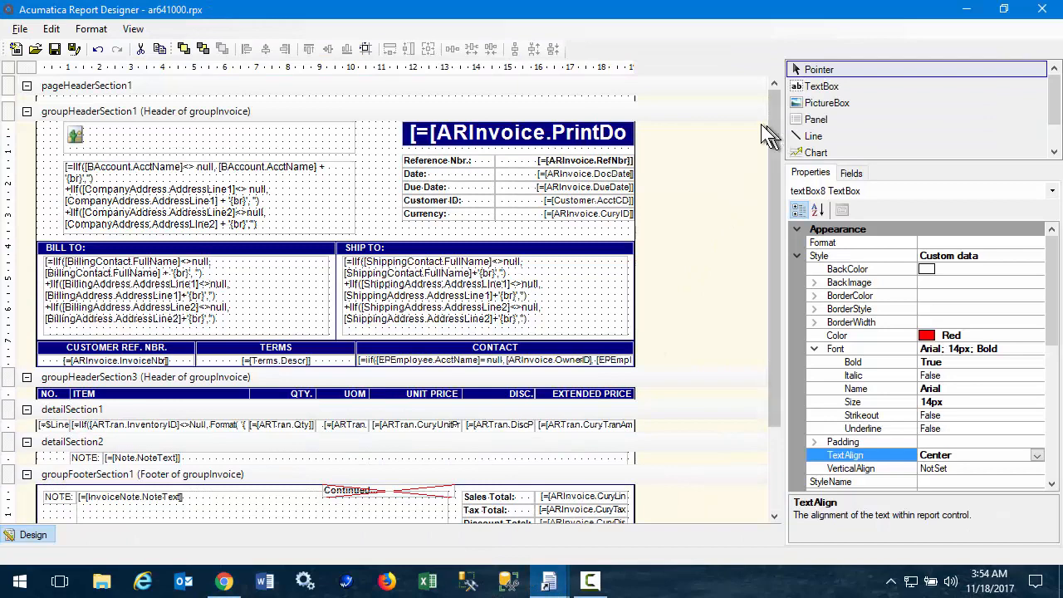
{"action": "left_click_drag", "start_coordinate": [774, 116], "coordinate": [775, 199]}
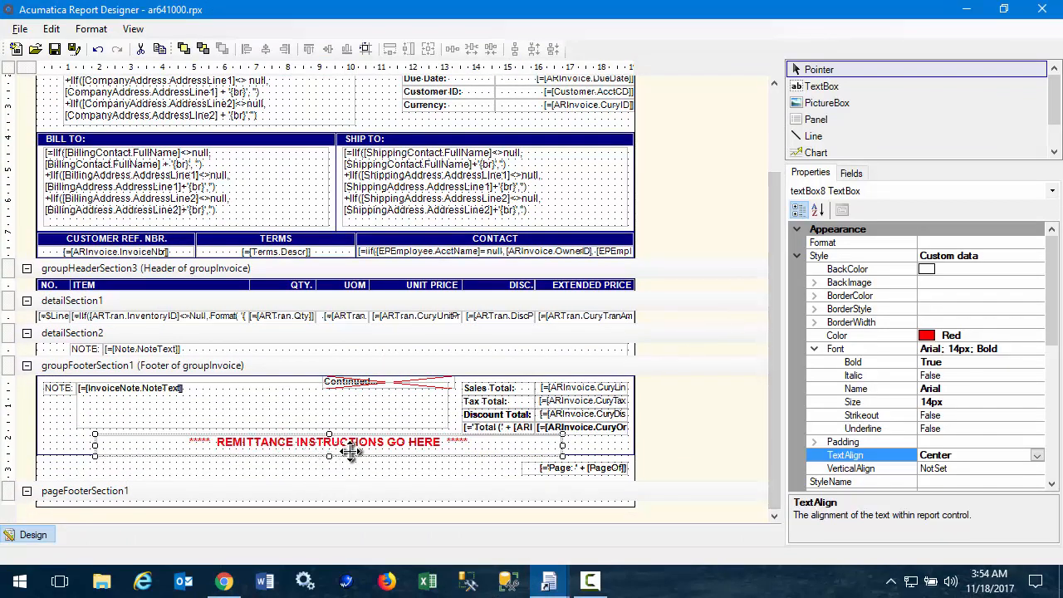
{"action": "left_click", "coordinate": [22, 30]}
{"action": "left_click", "coordinate": [72, 144]}
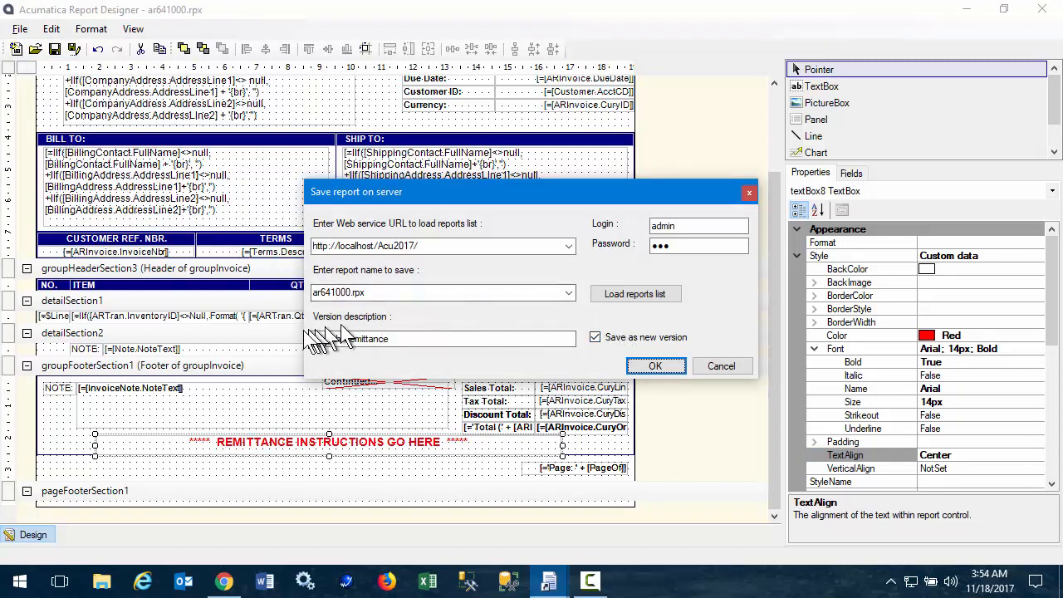
{"action": "left_click", "coordinate": [661, 369]}
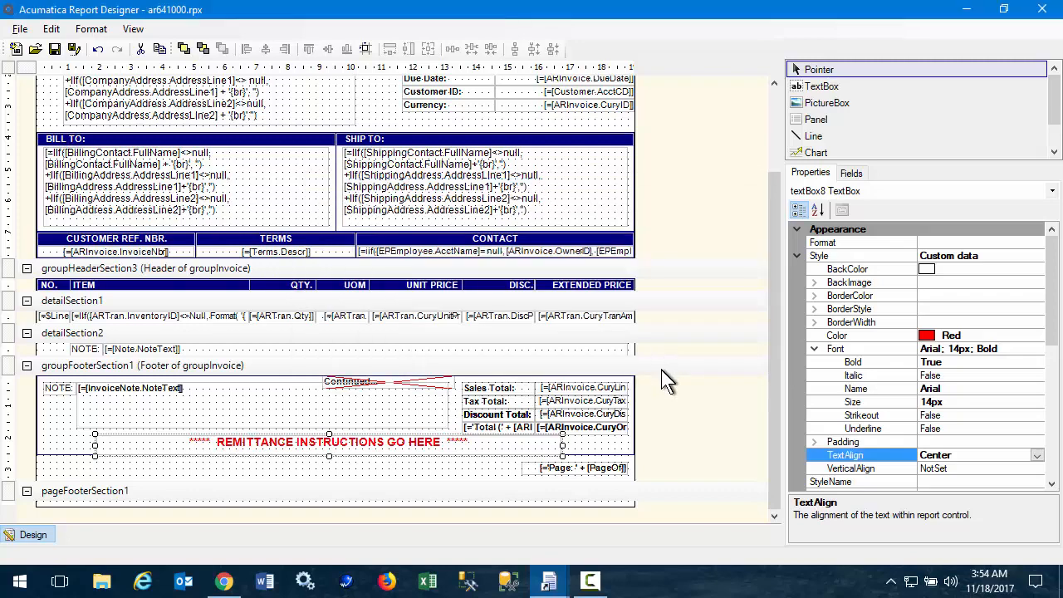
{"action": "left_click", "coordinate": [966, 10]}
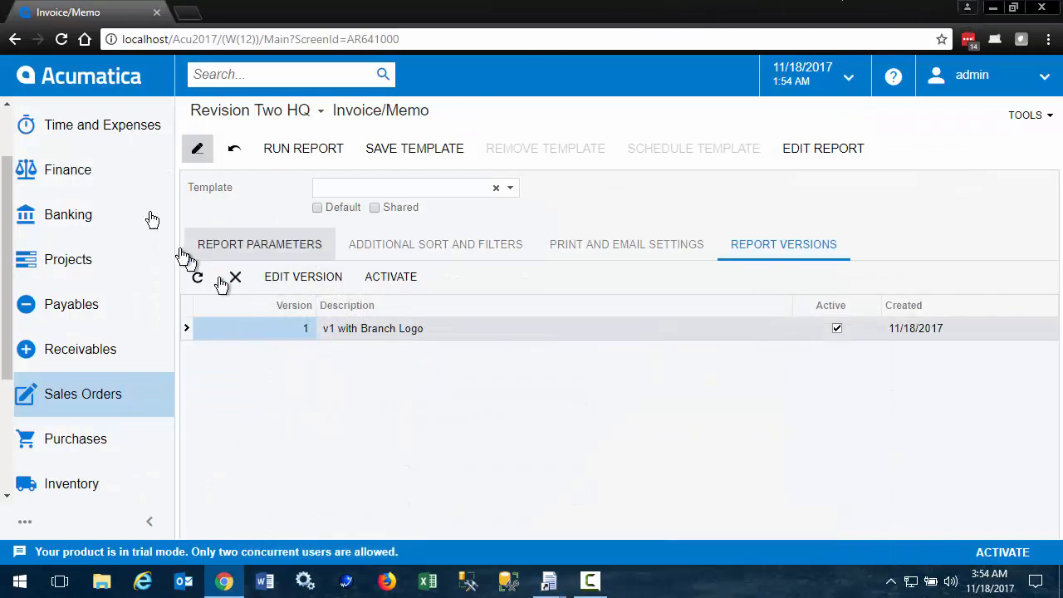
Reload the Invoice/Memo report page in the browser and make version 2, "v2 with Remittance", the active version.
{"action": "left_click", "coordinate": [61, 38]}
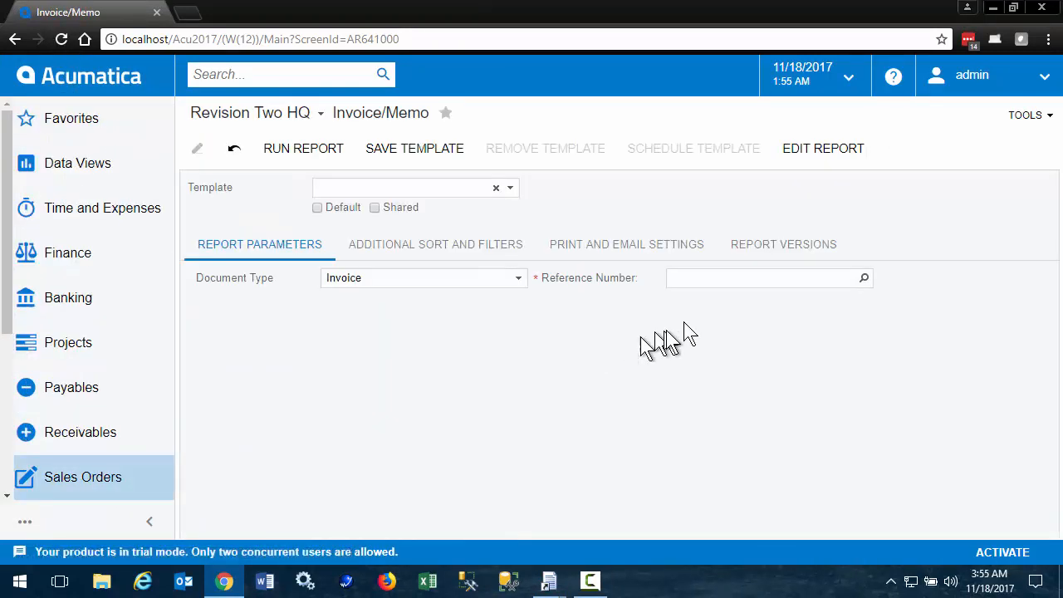
{"action": "left_click", "coordinate": [780, 245]}
{"action": "left_click", "coordinate": [789, 249]}
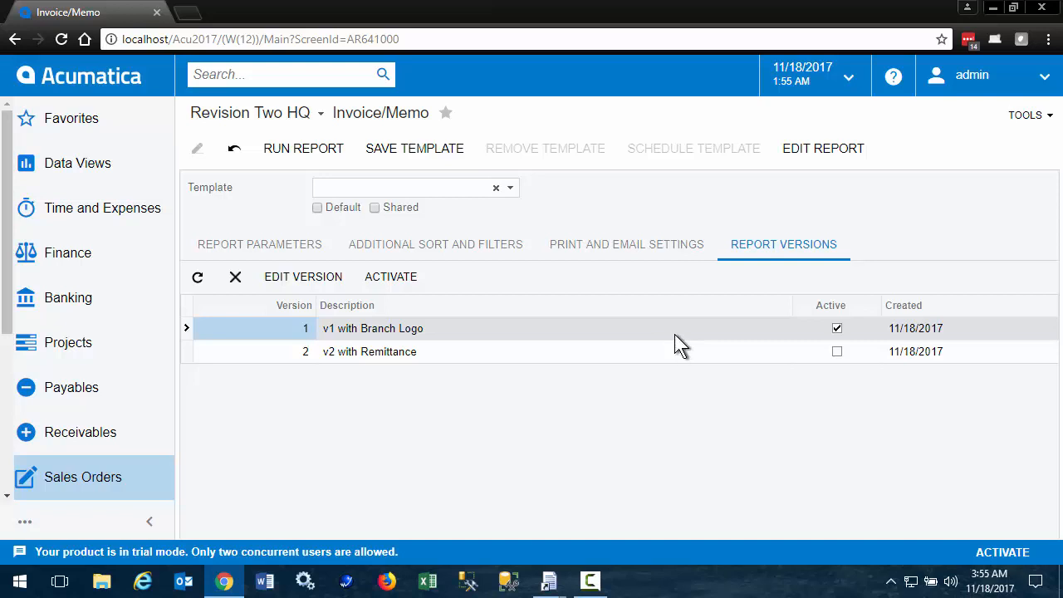
{"action": "left_click", "coordinate": [838, 350]}
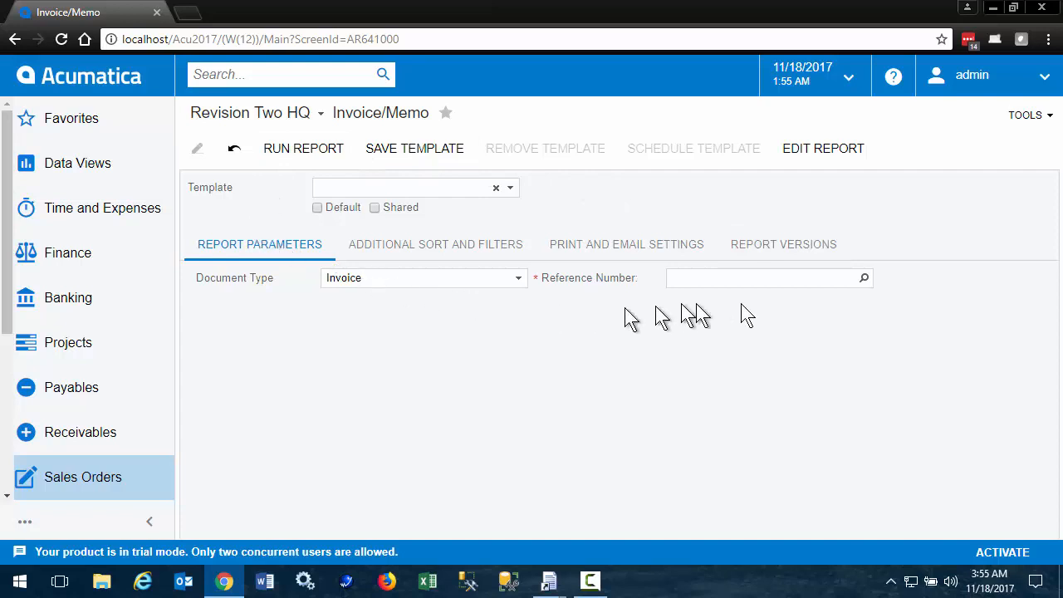
Run the Invoice/Memo report for the USA Bartending School invoice and examine the output of the remittance version.
{"action": "left_click", "coordinate": [864, 279]}
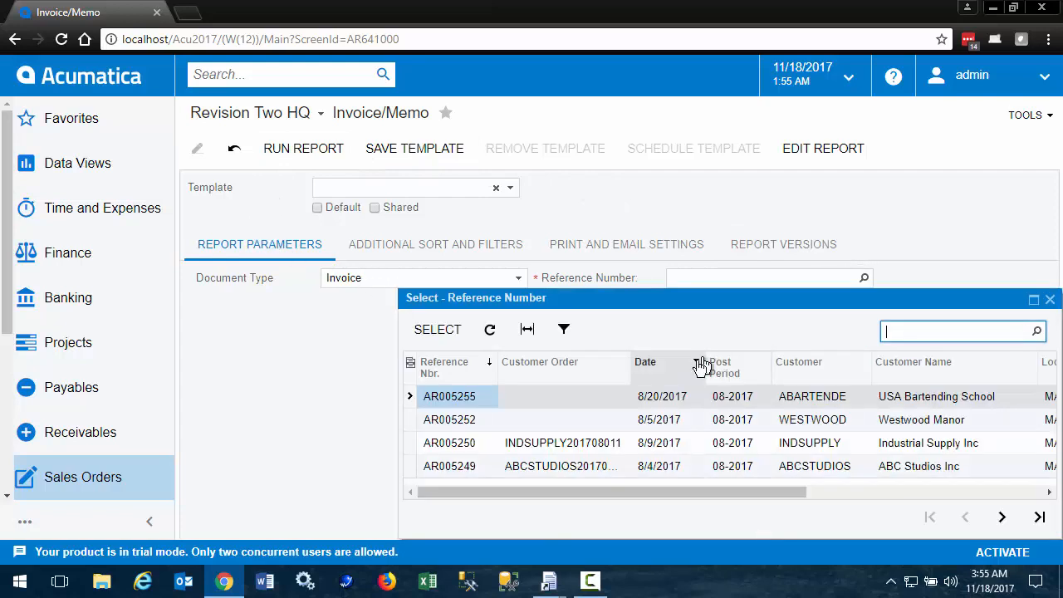
{"action": "left_click", "coordinate": [438, 329]}
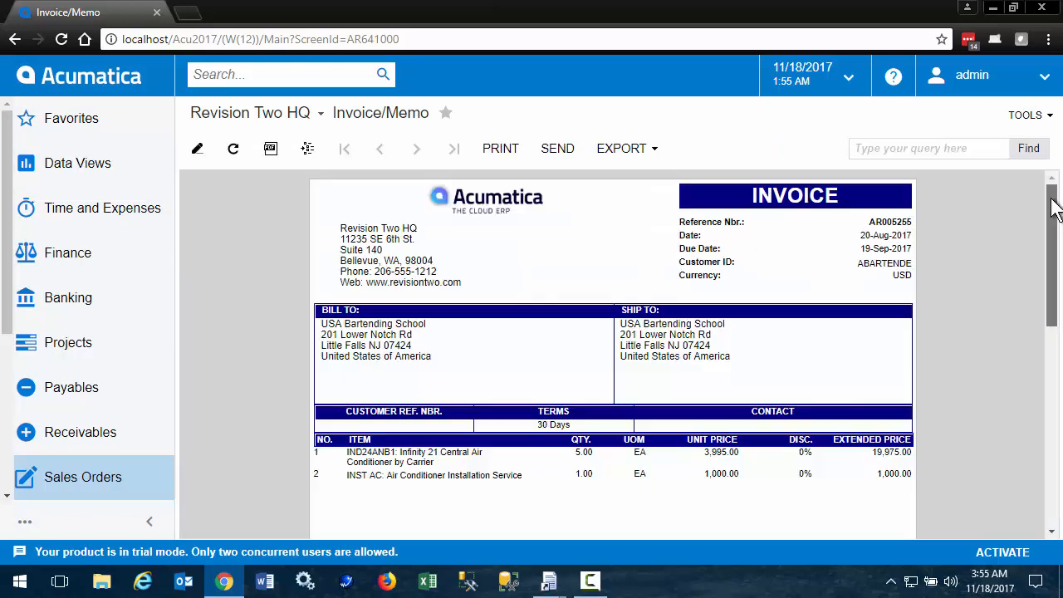
{"action": "mouse_move", "coordinate": [1052, 199]}
{"action": "left_mouse_down"}
{"action": "mouse_move", "coordinate": [1045, 411]}
{"action": "mouse_move", "coordinate": [1051, 191]}
{"action": "left_mouse_up"}
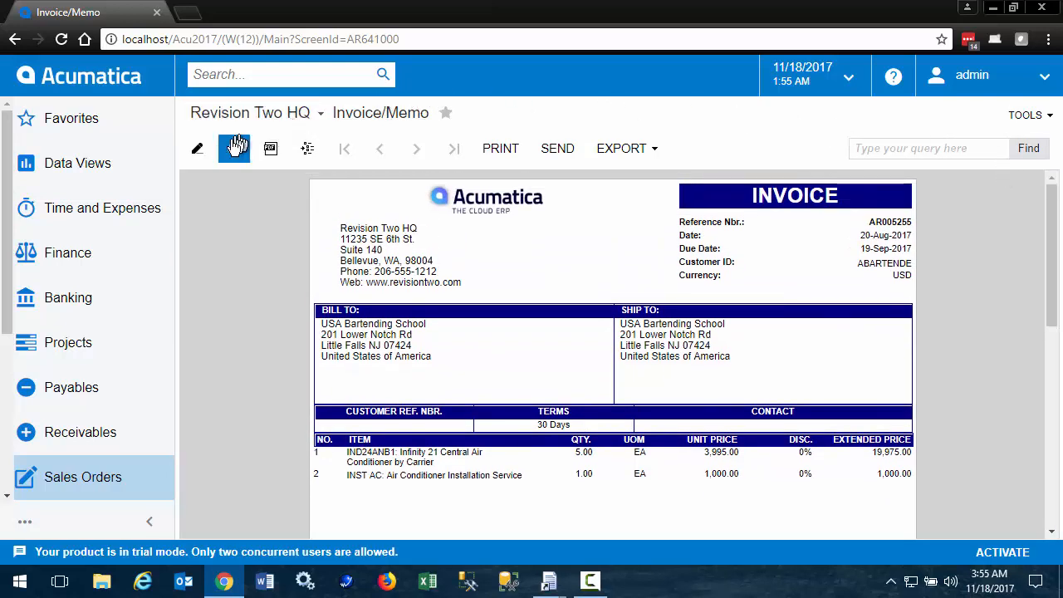
Deactivate report version 2, "v2 with Remittance", and recheck the active flags in the version list.
{"action": "left_click", "coordinate": [203, 151]}
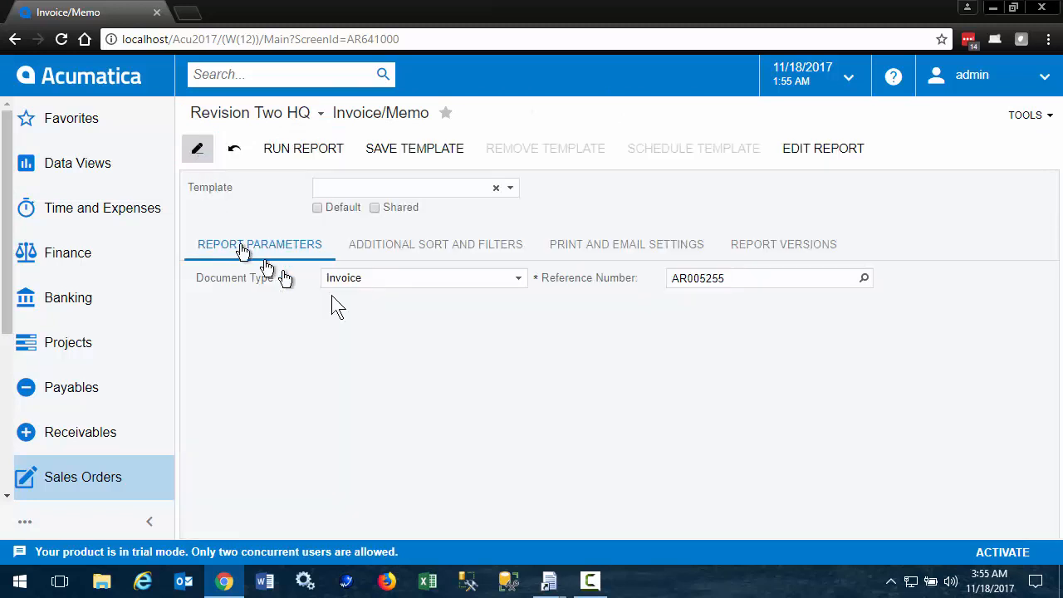
{"action": "left_click", "coordinate": [780, 249]}
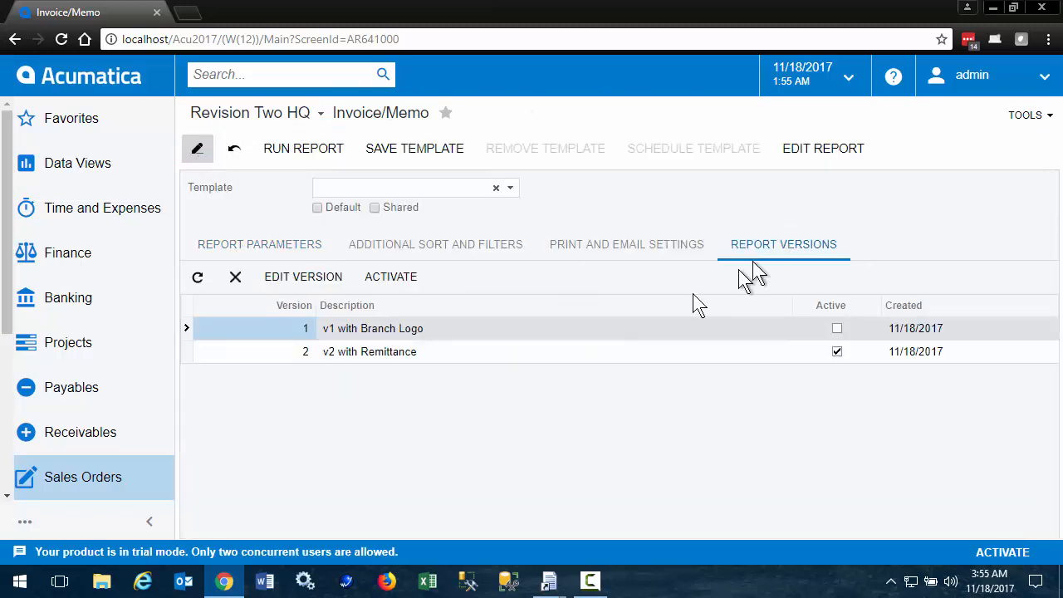
{"action": "left_click", "coordinate": [837, 352]}
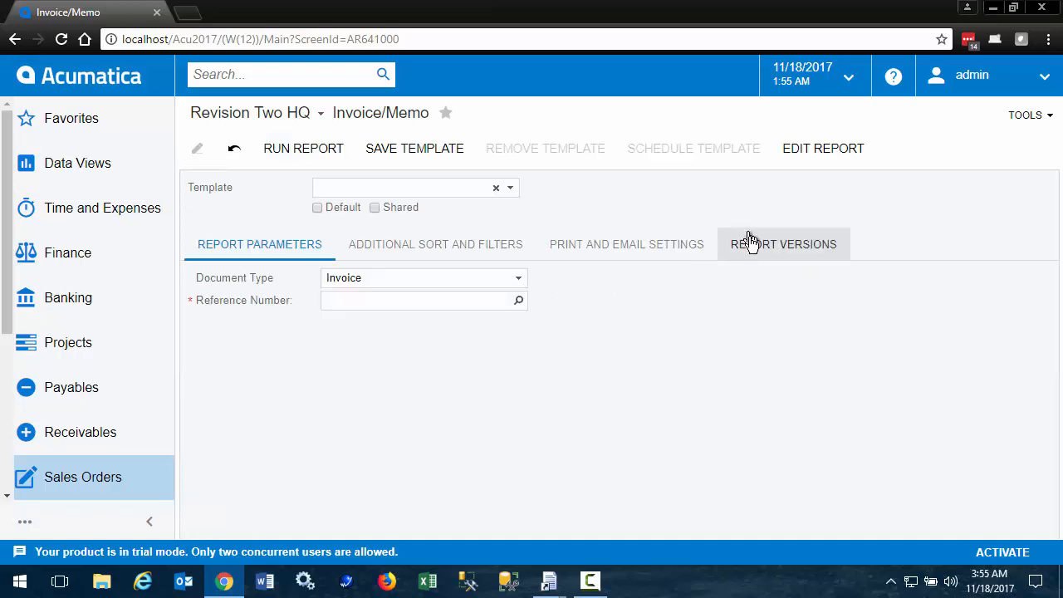
{"action": "left_click", "coordinate": [750, 241]}
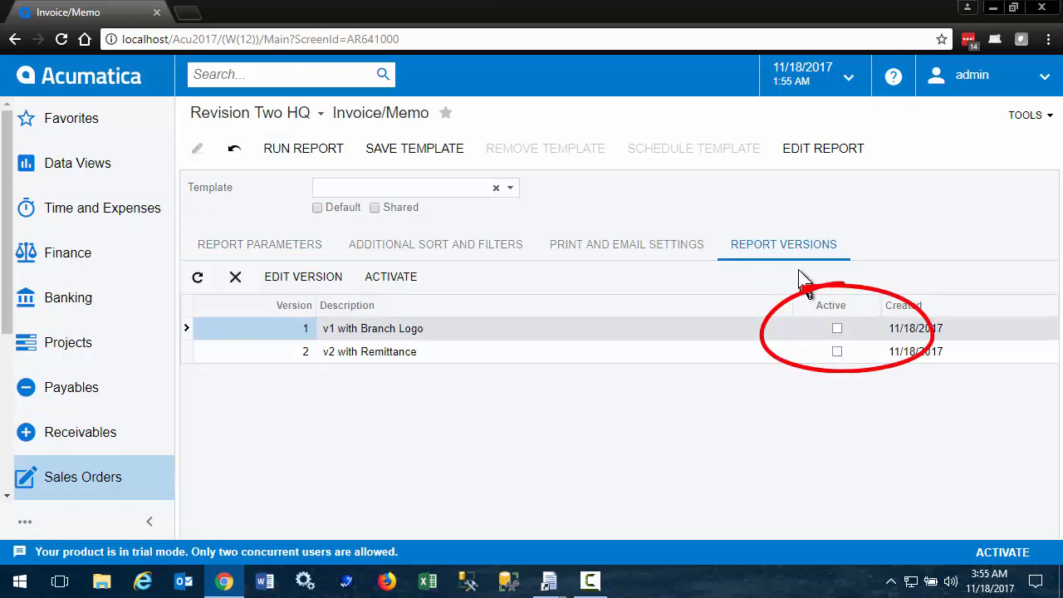
Run the report for the USA Bartending School invoice with no custom version active and examine the original layout.
{"action": "left_click", "coordinate": [279, 243]}
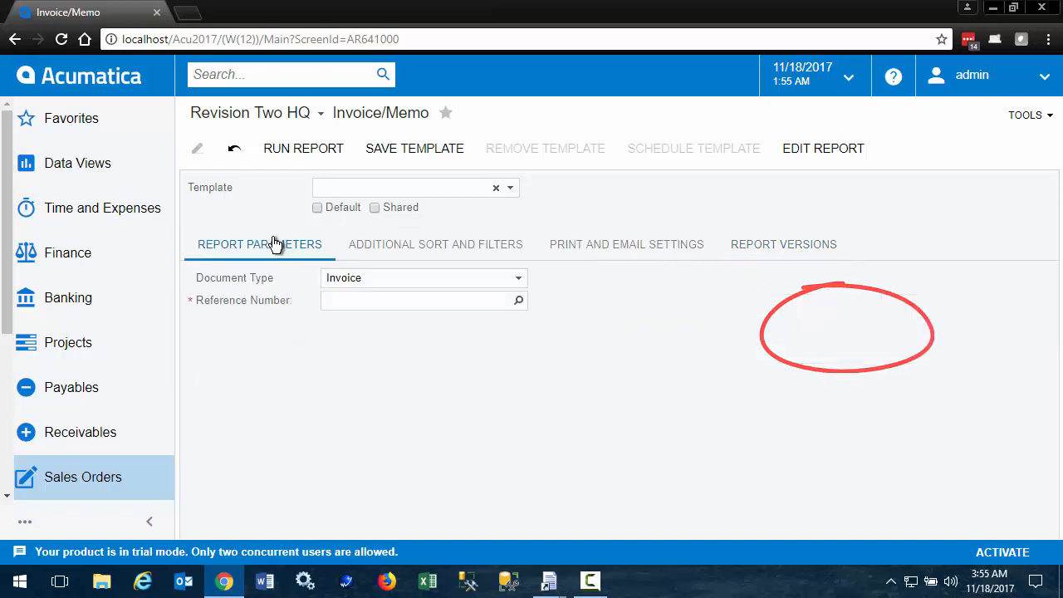
{"action": "left_click", "coordinate": [518, 301]}
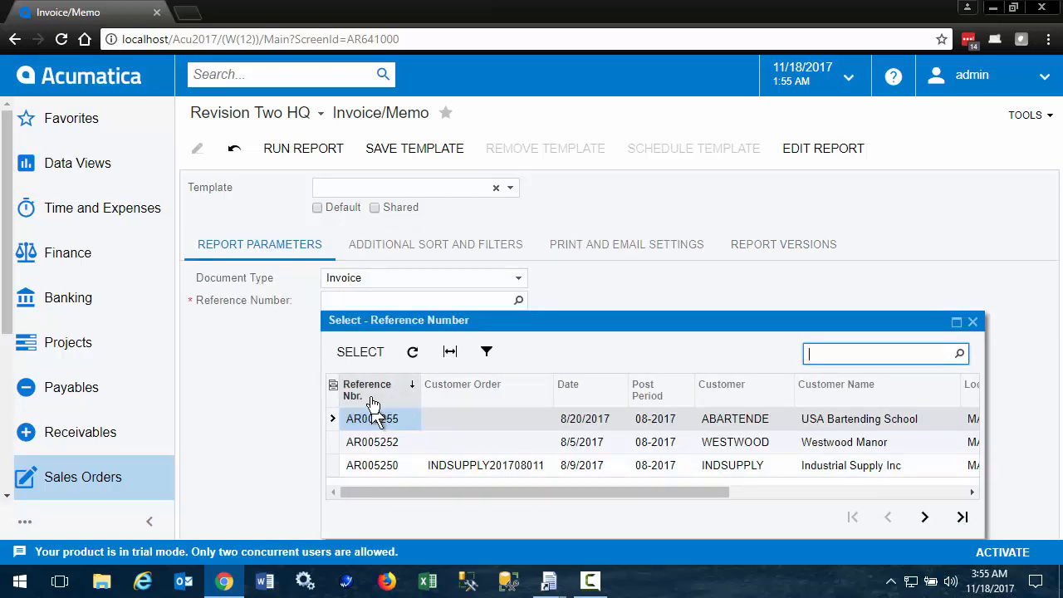
{"action": "left_click", "coordinate": [365, 355]}
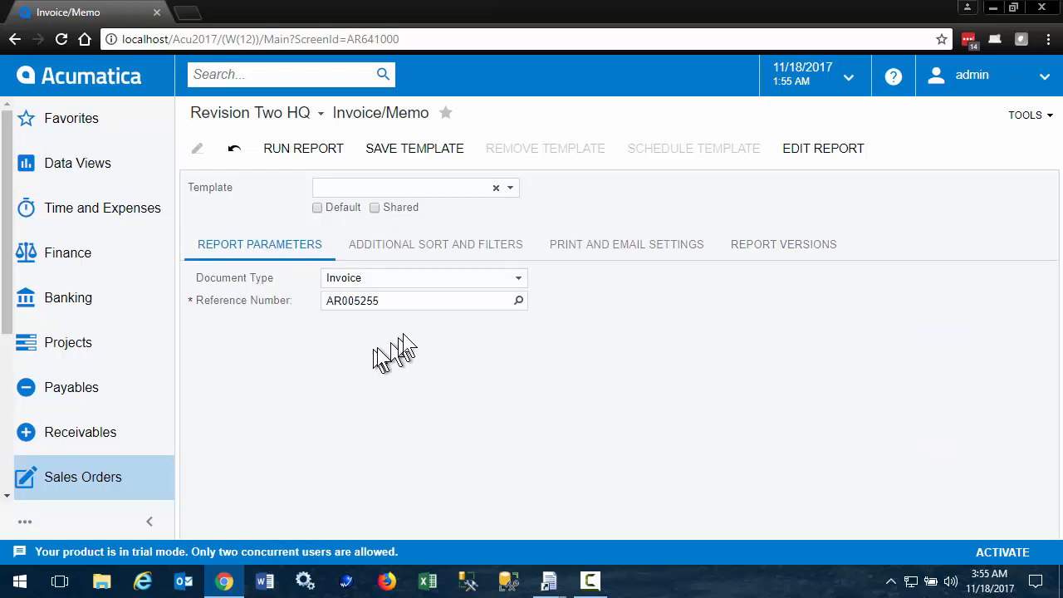
{"action": "left_click", "coordinate": [307, 153]}
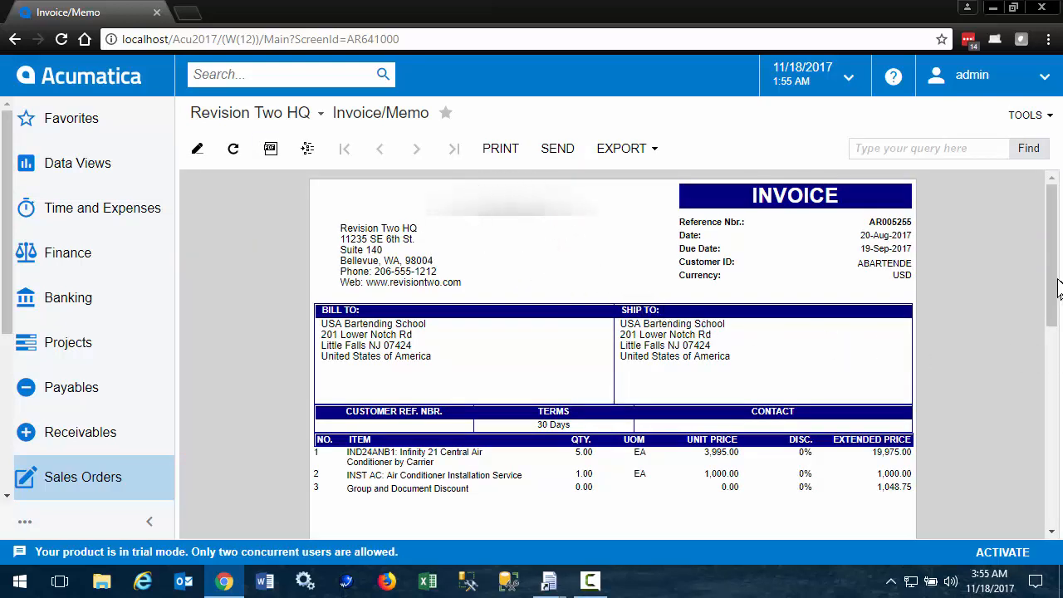
{"action": "mouse_move", "coordinate": [1057, 286]}
{"action": "left_mouse_down"}
{"action": "mouse_move", "coordinate": [1051, 265]}
{"action": "mouse_move", "coordinate": [1044, 482]}
{"action": "mouse_move", "coordinate": [1046, 268]}
{"action": "left_mouse_up"}
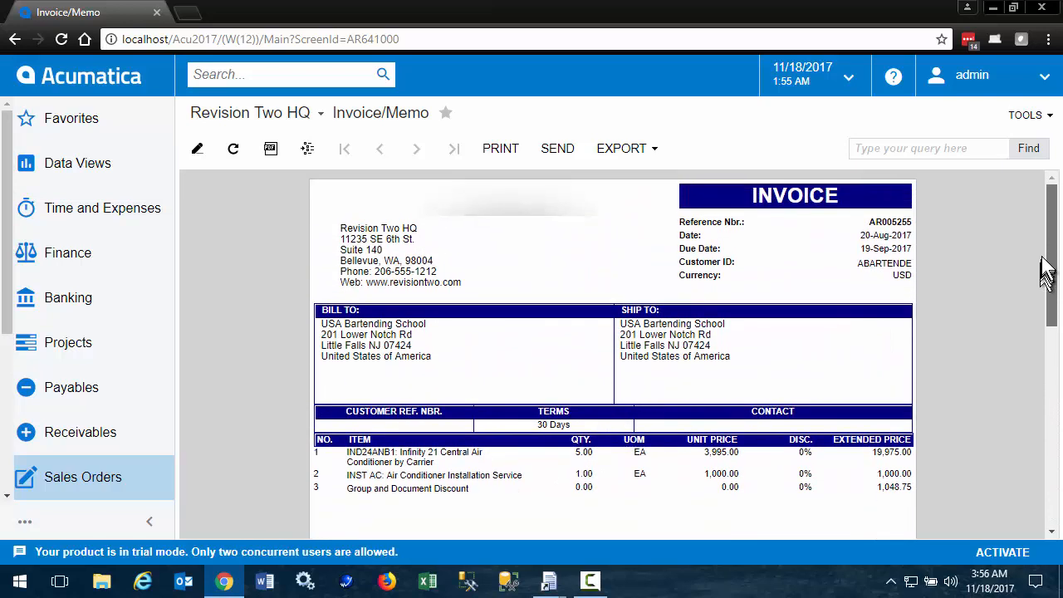
Review the report's version list again and rerun the same invoice to look over the printed form.
{"action": "left_click", "coordinate": [199, 151]}
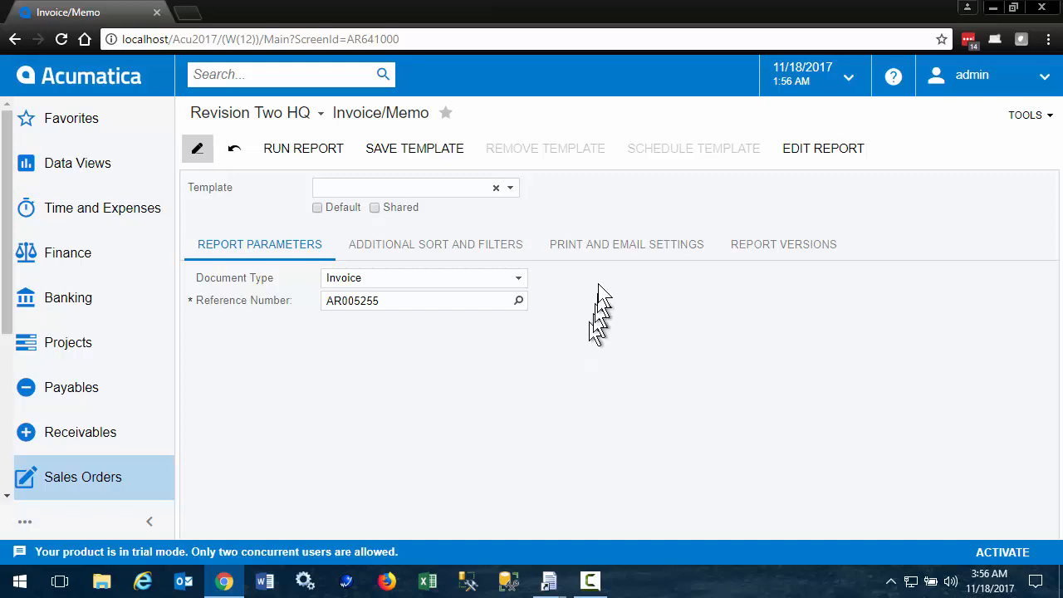
{"action": "left_click", "coordinate": [747, 247]}
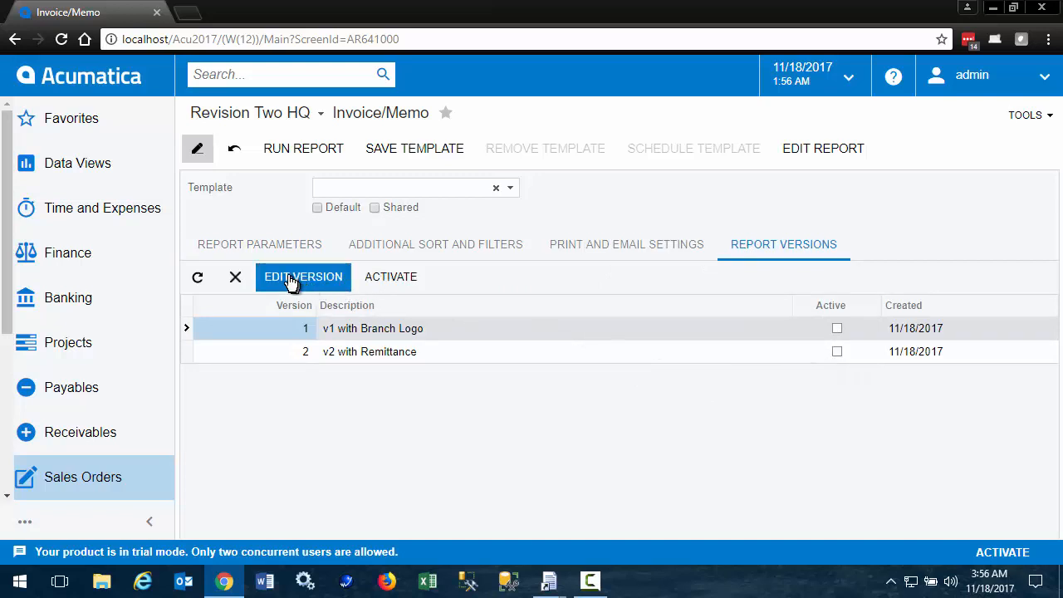
{"action": "left_click", "coordinate": [267, 253]}
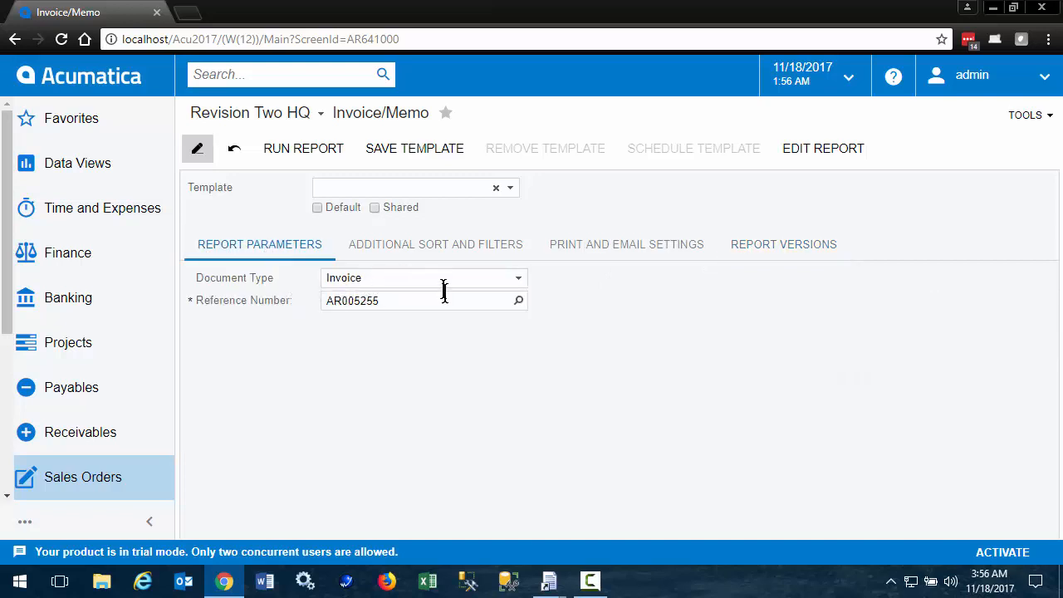
{"action": "left_click", "coordinate": [325, 157]}
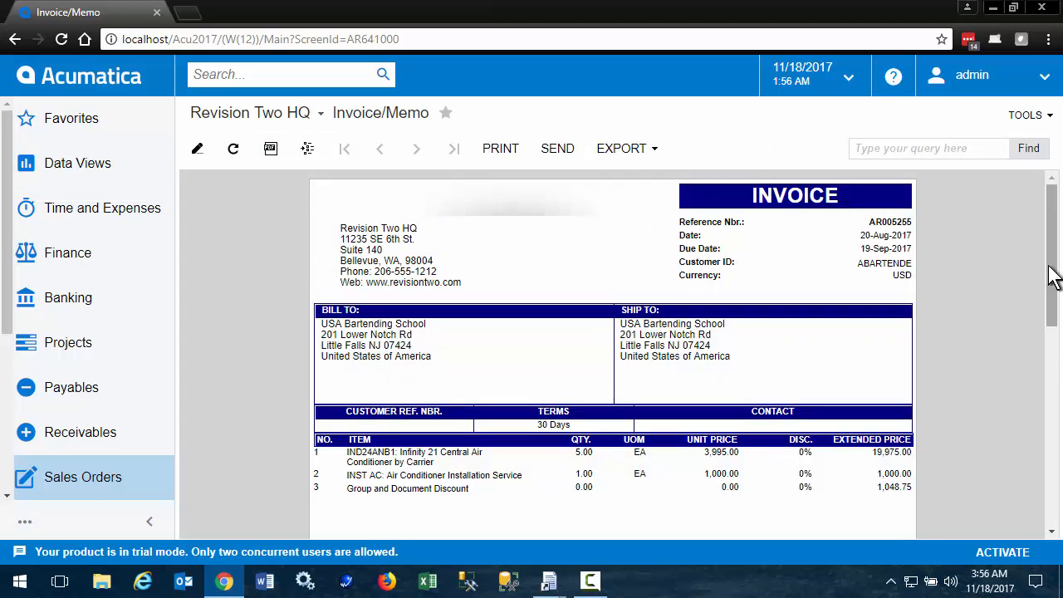
{"action": "left_click_drag", "start_coordinate": [1052, 279], "coordinate": [1051, 216]}
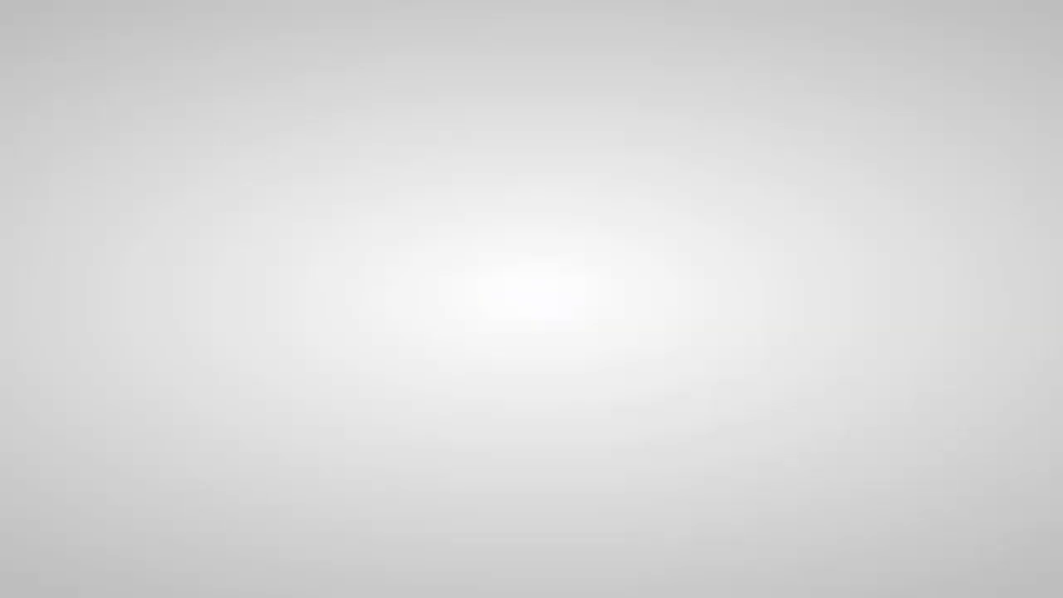